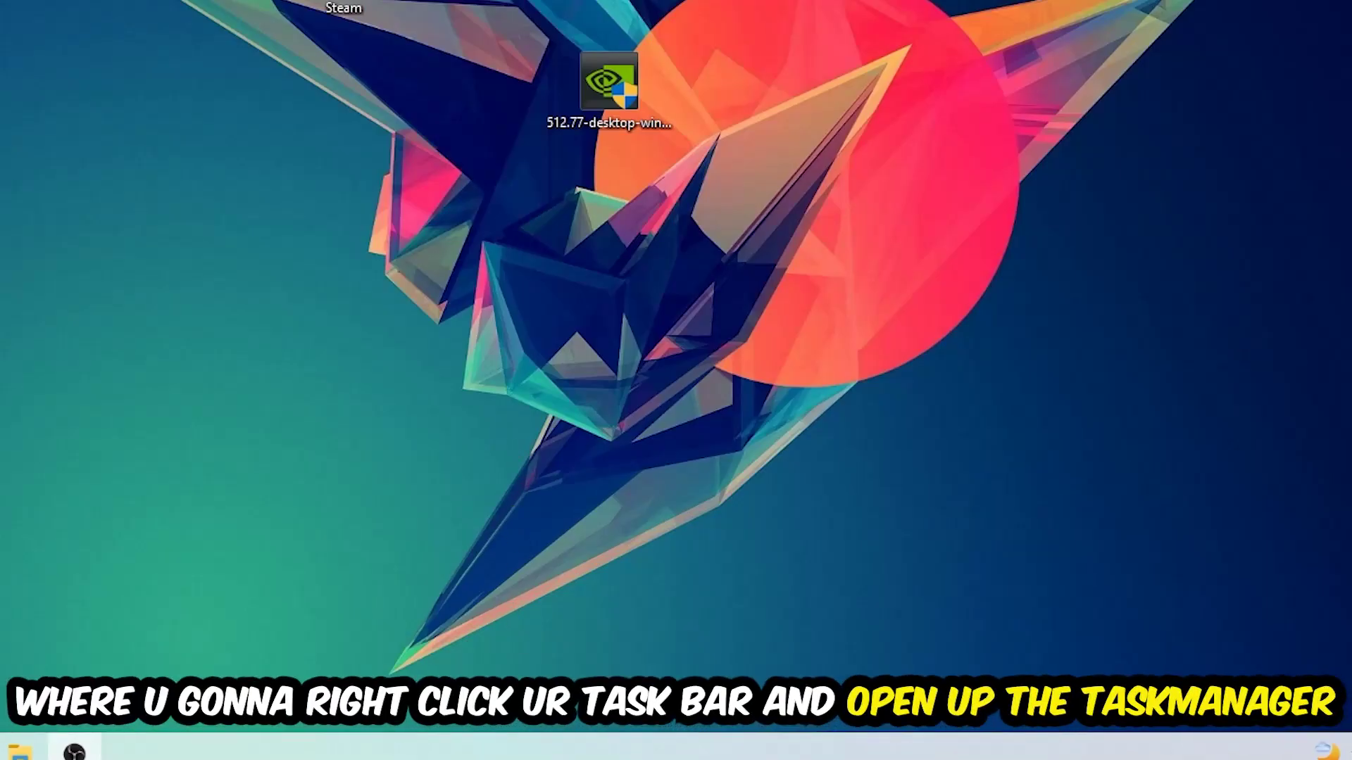
# In Task Manager, sort processes by CPU and GPU usage and inspect the OBS Studio process.
pyautogui.rightClick(539, 746)
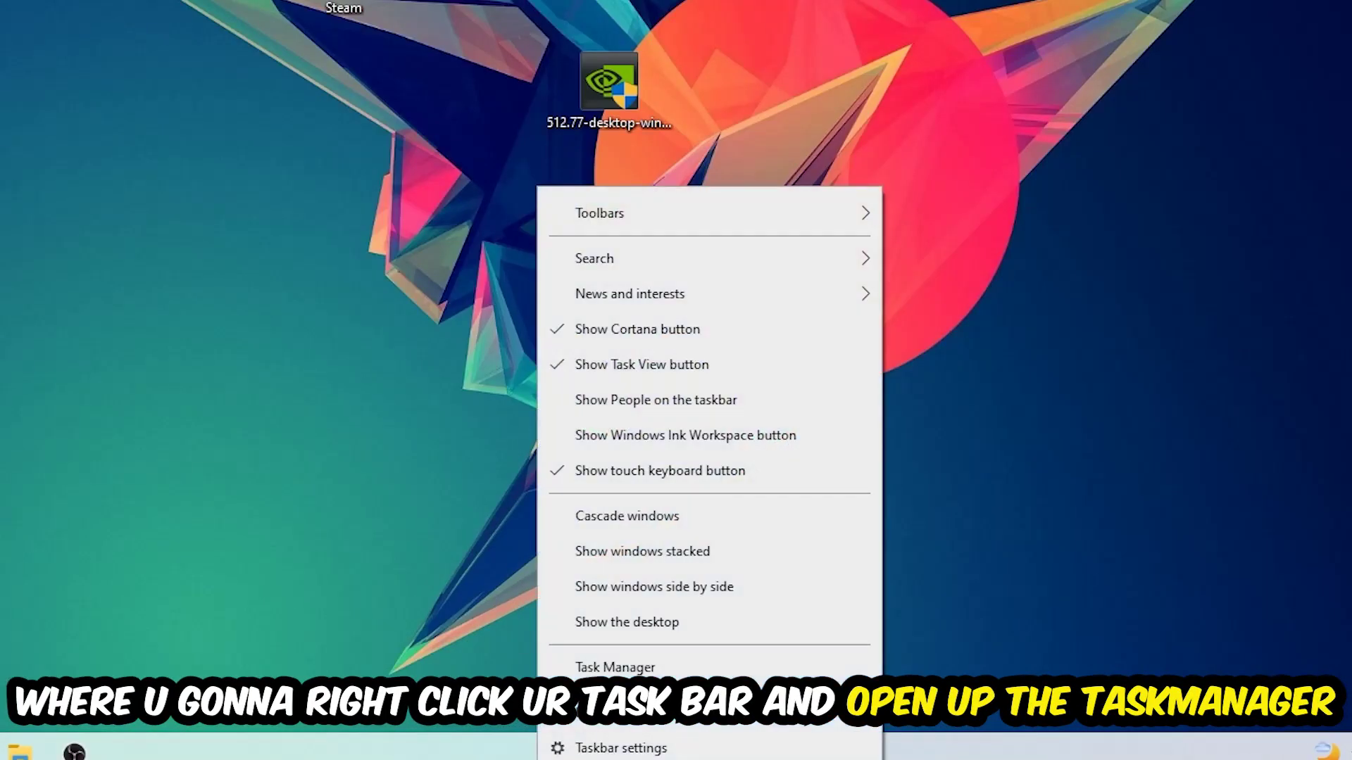
pyautogui.click(591, 670)
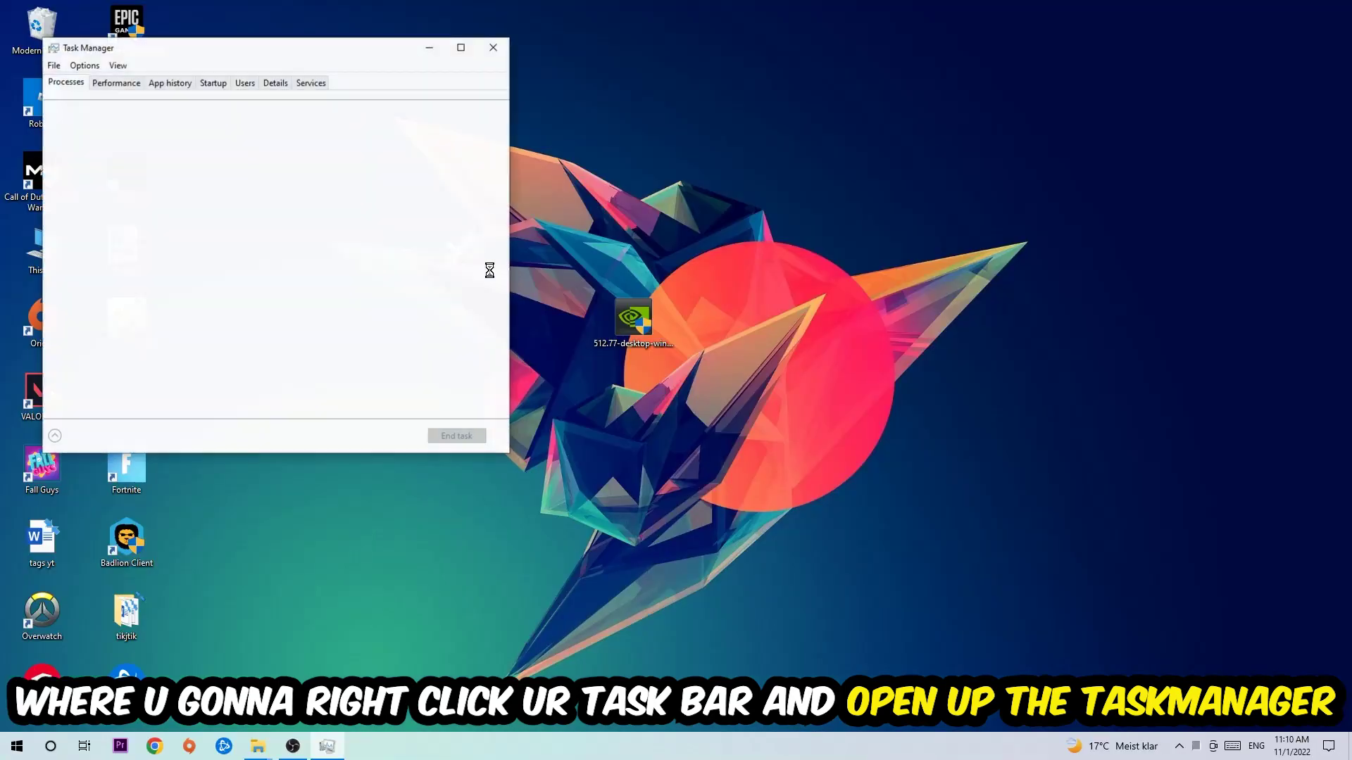
pyautogui.click(450, 48)
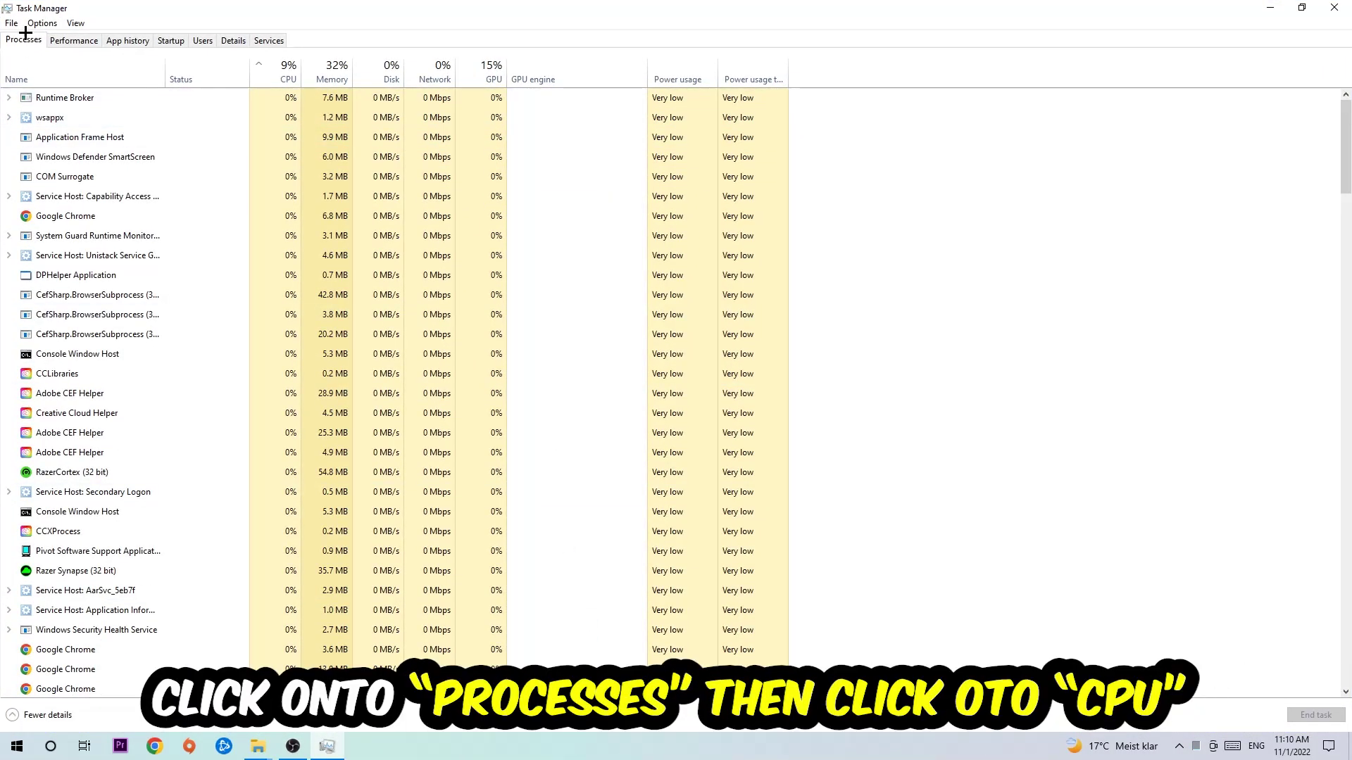
pyautogui.click(287, 69)
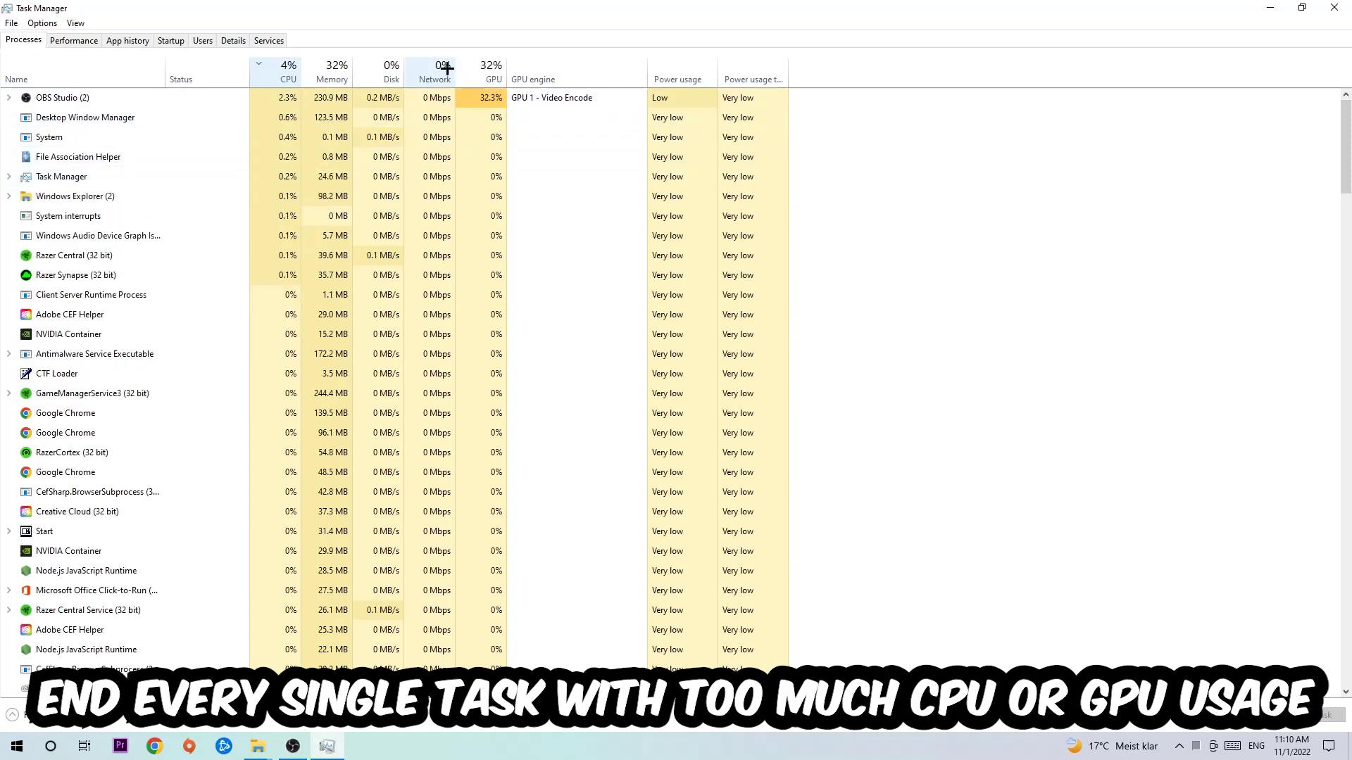
pyautogui.click(473, 71)
pyautogui.rightClick(486, 98)
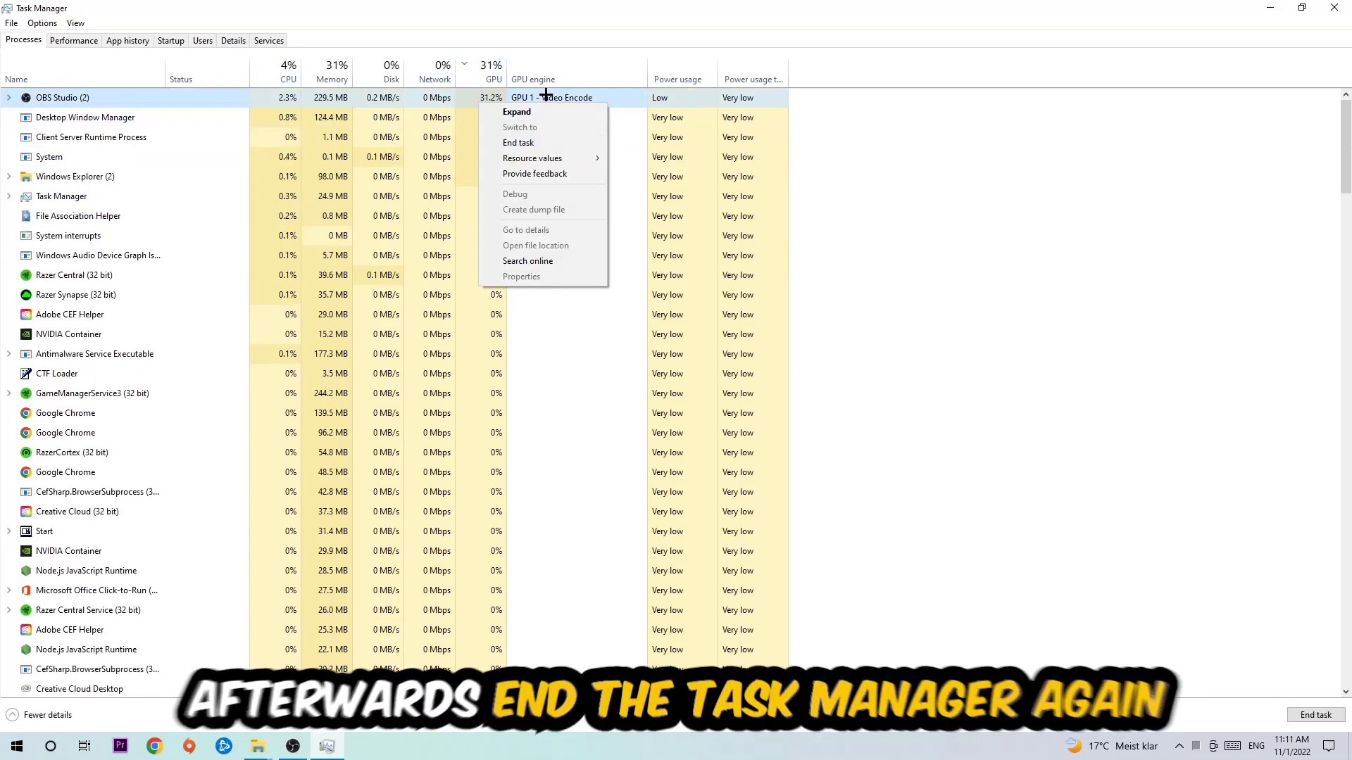
pyautogui.click(507, 10)
pyautogui.click(1333, 7)
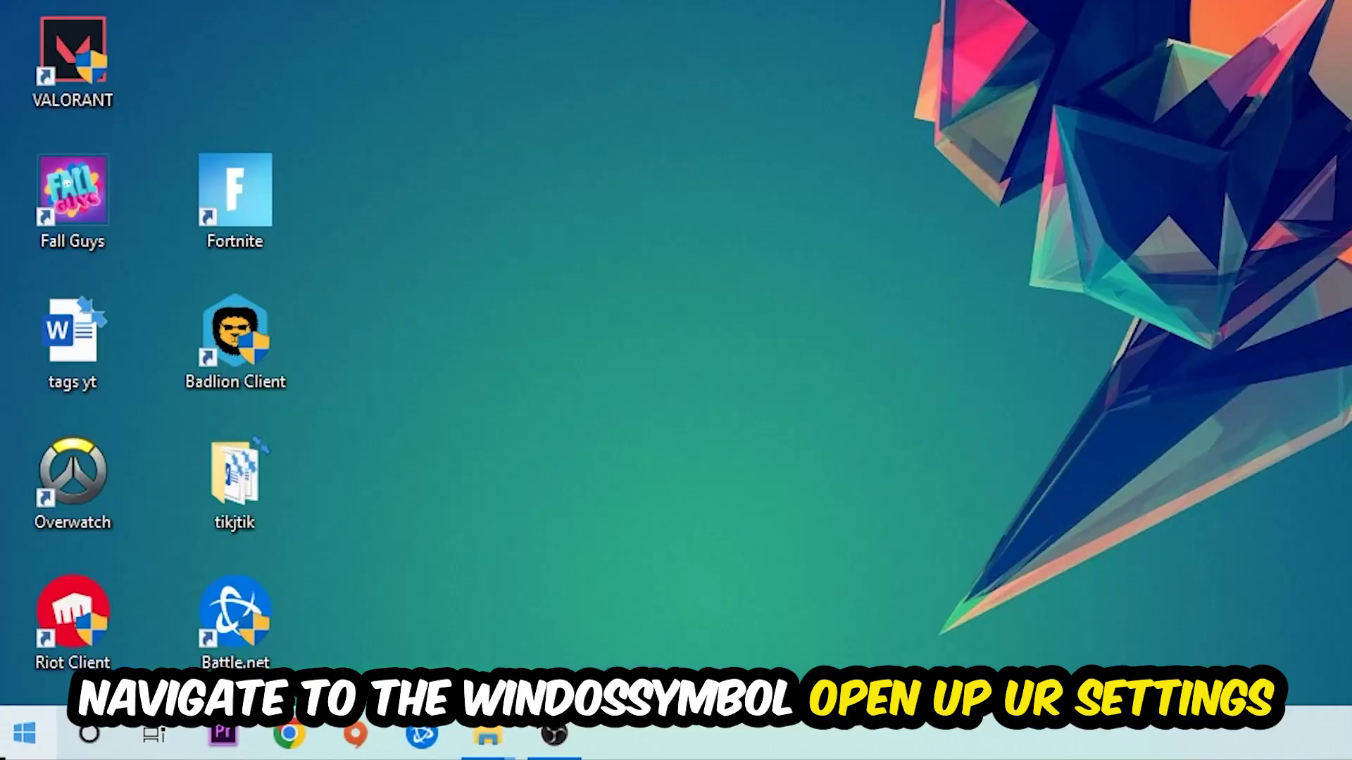
# Check the Xbox Game Bar, Captures and Game Mode settings, then view Windows Update.
pyautogui.click(16, 746)
pyautogui.click(19, 604)
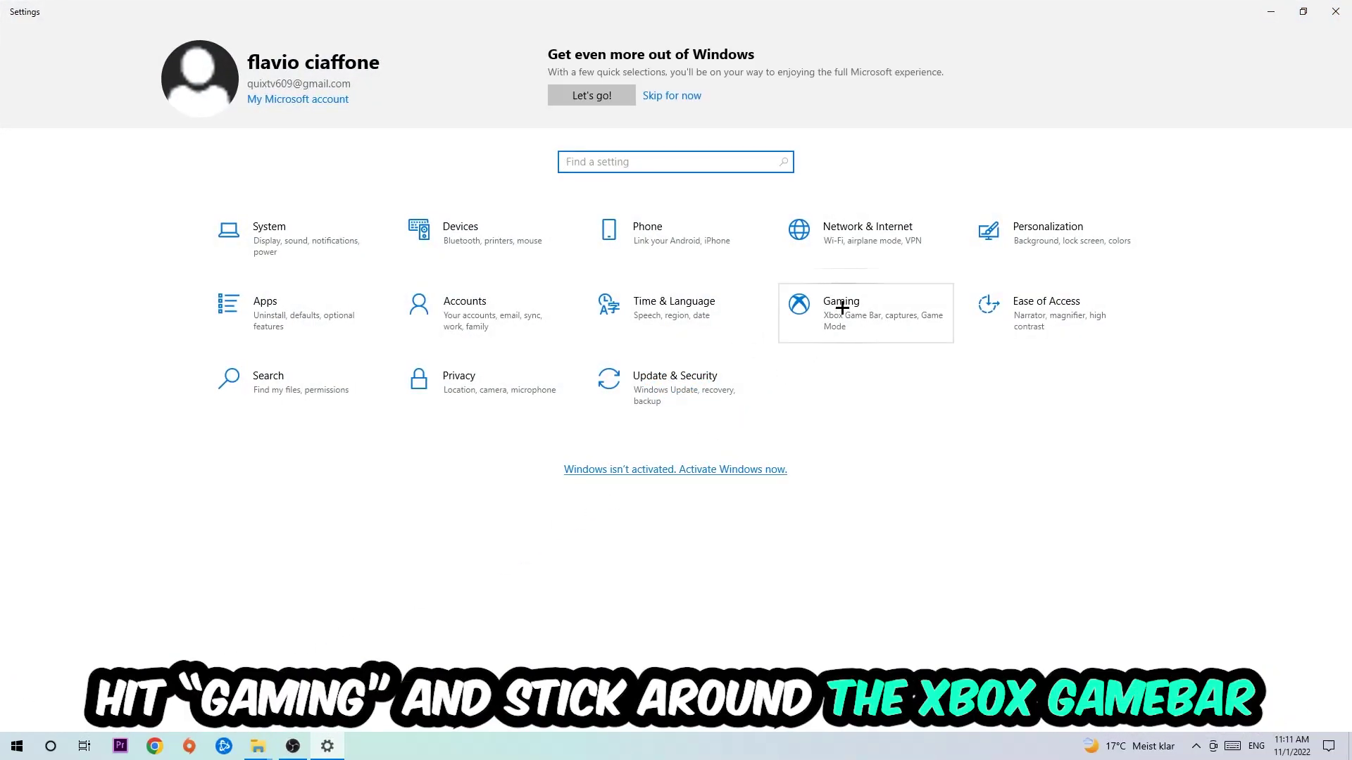
pyautogui.click(842, 307)
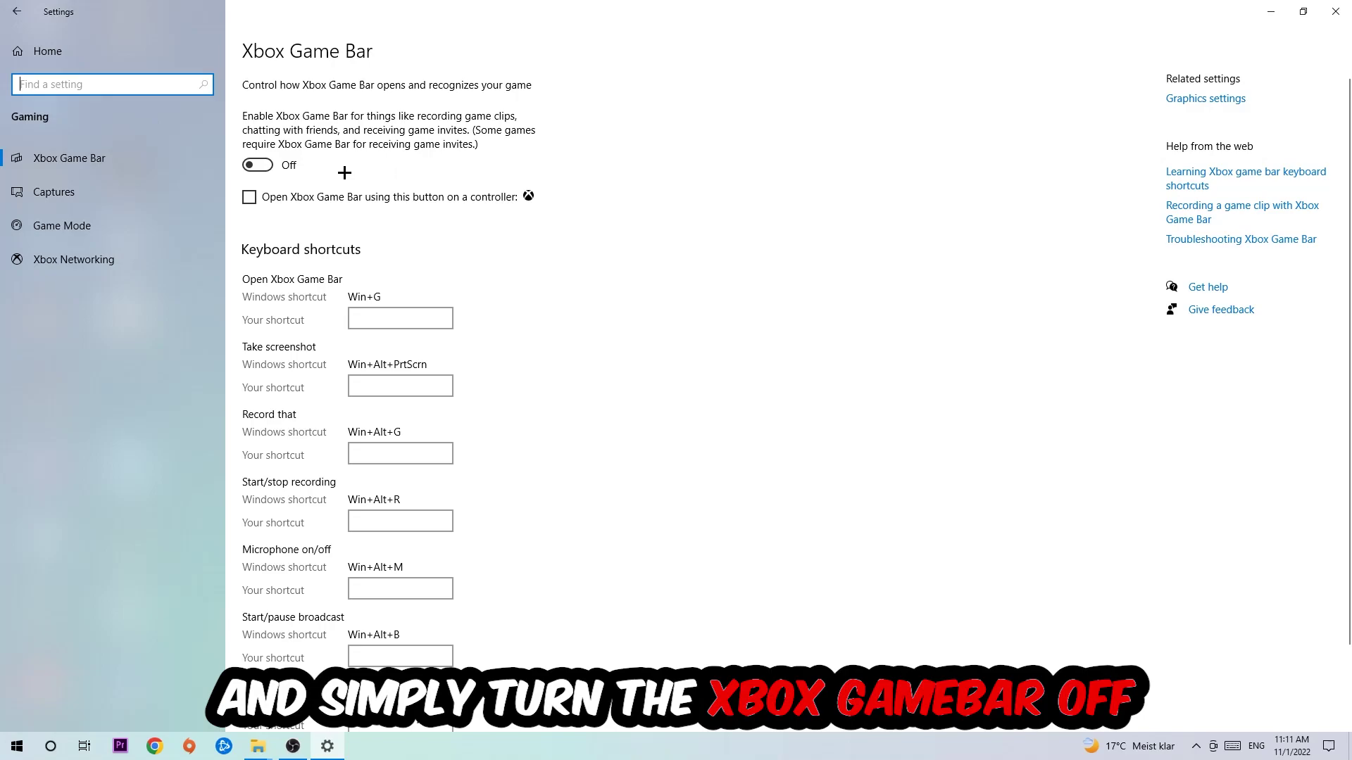
pyautogui.click(126, 196)
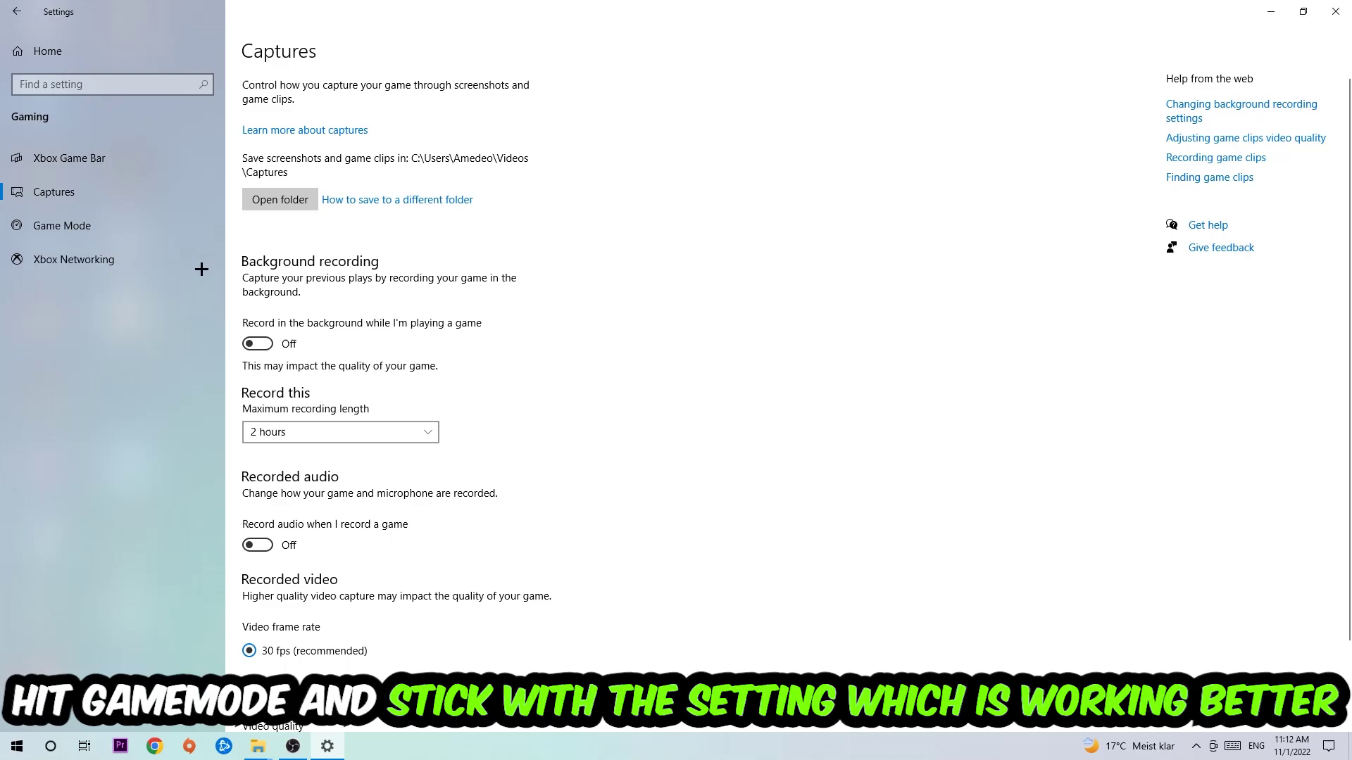
pyautogui.click(62, 225)
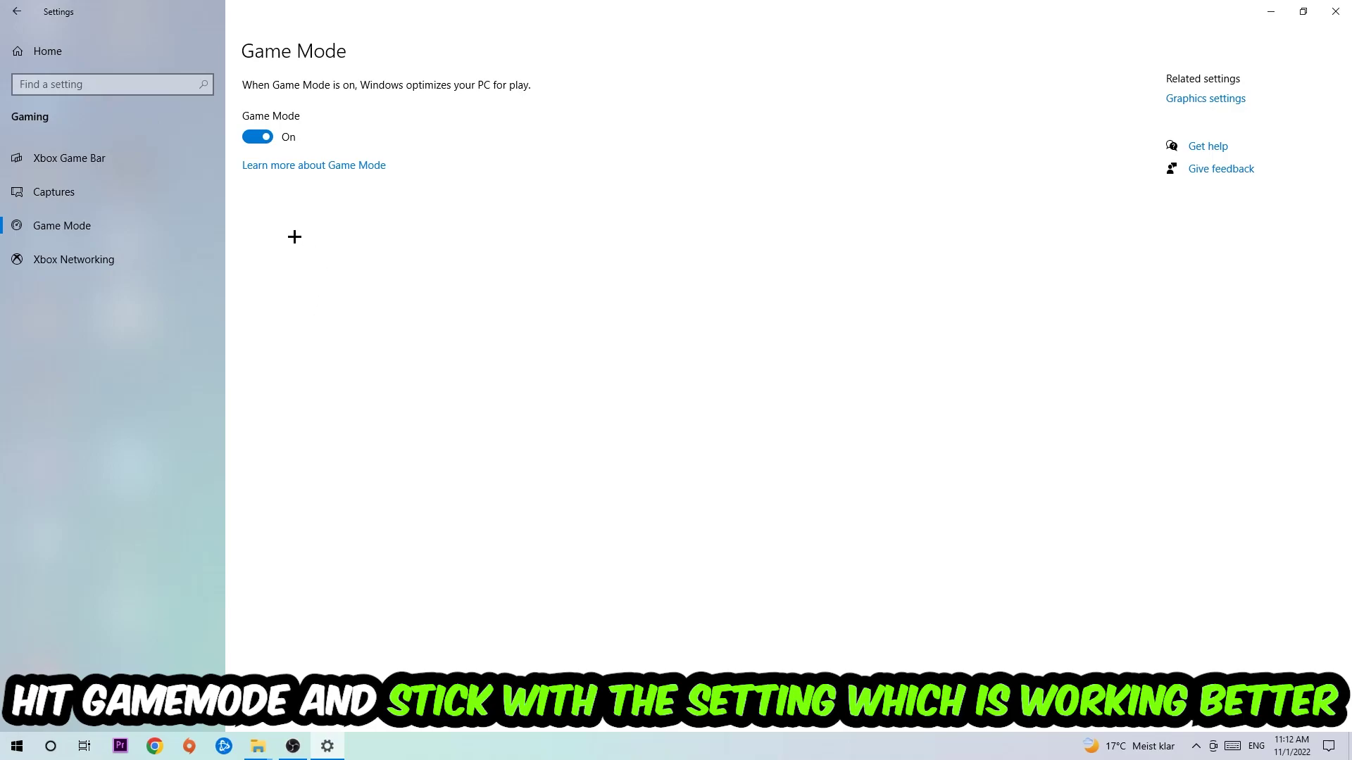
pyautogui.click(15, 11)
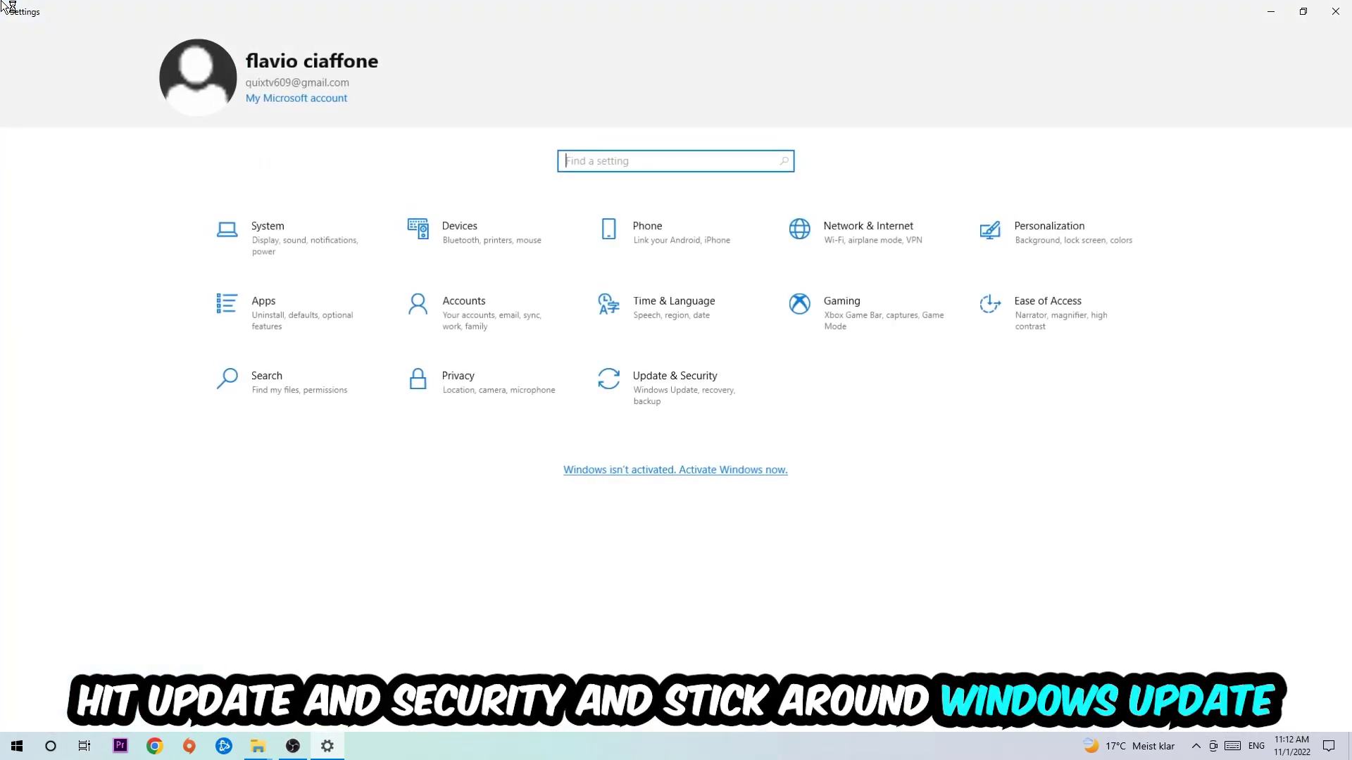
pyautogui.click(649, 400)
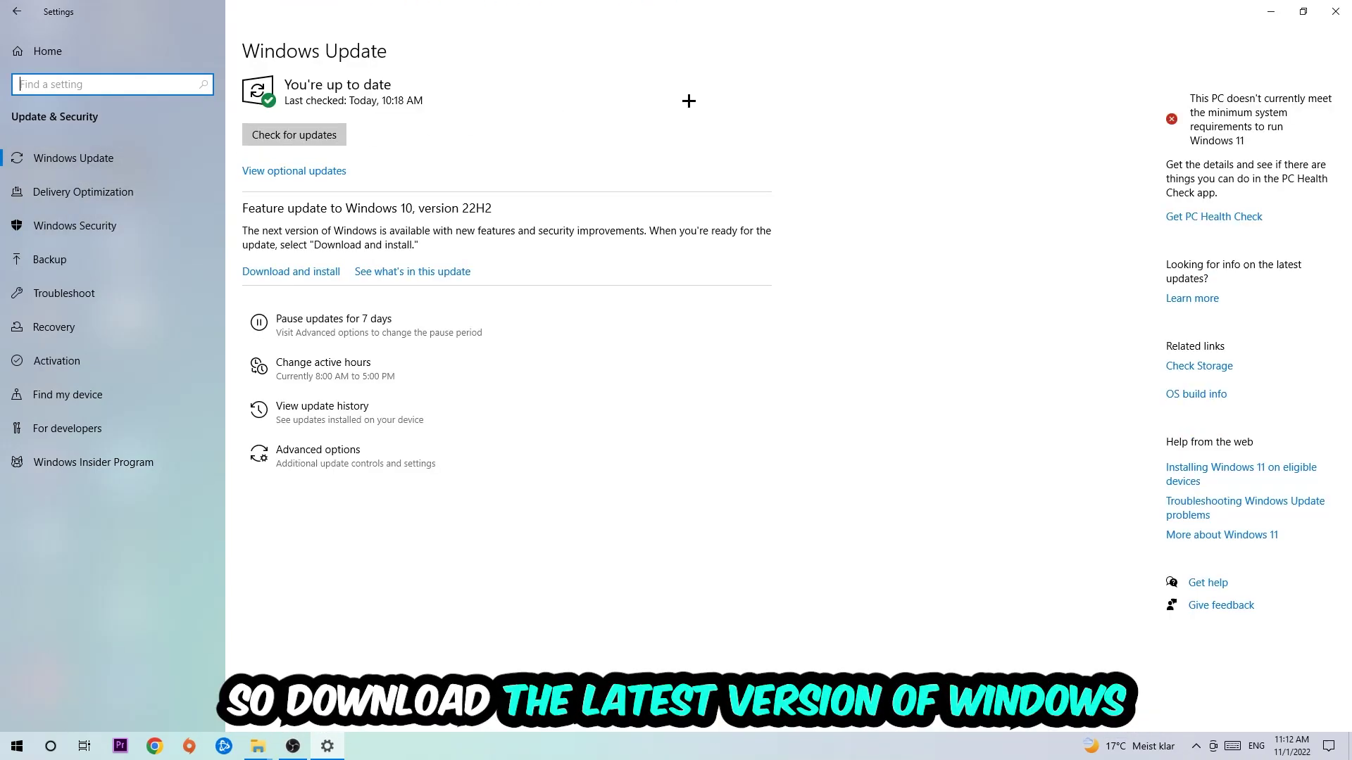
# Close Settings and drag the NVIDIA driver installer icon lower on the desktop.
pyautogui.click(1335, 10)
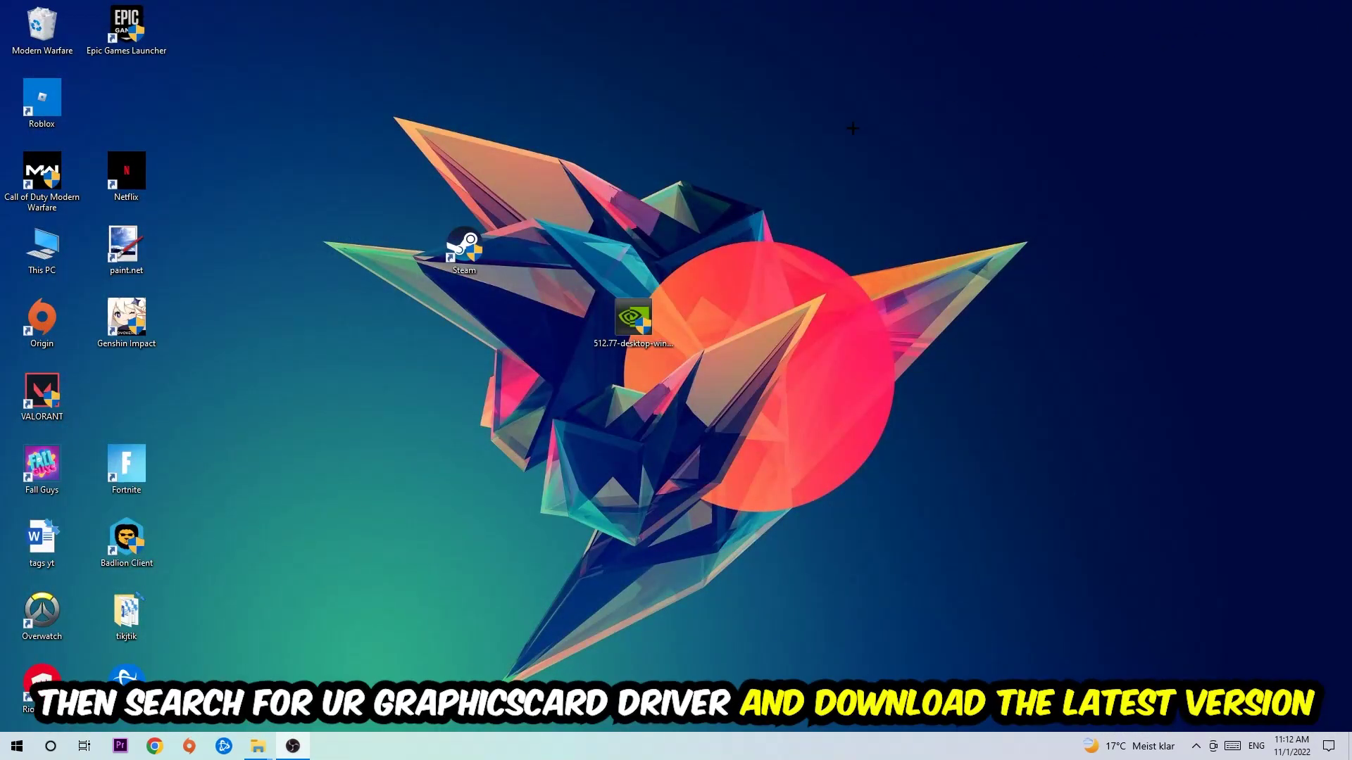
pyautogui.moveTo(633, 317); pyautogui.dragTo(633, 391)
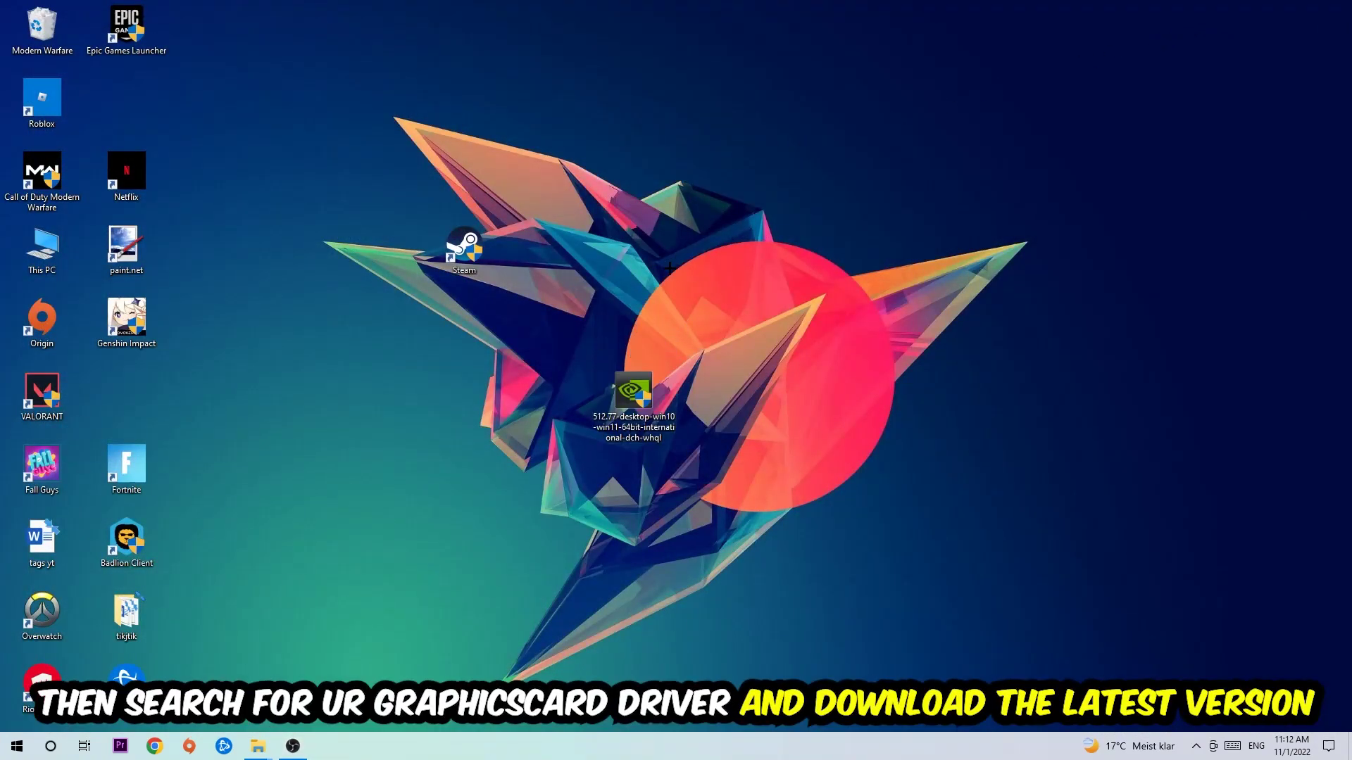